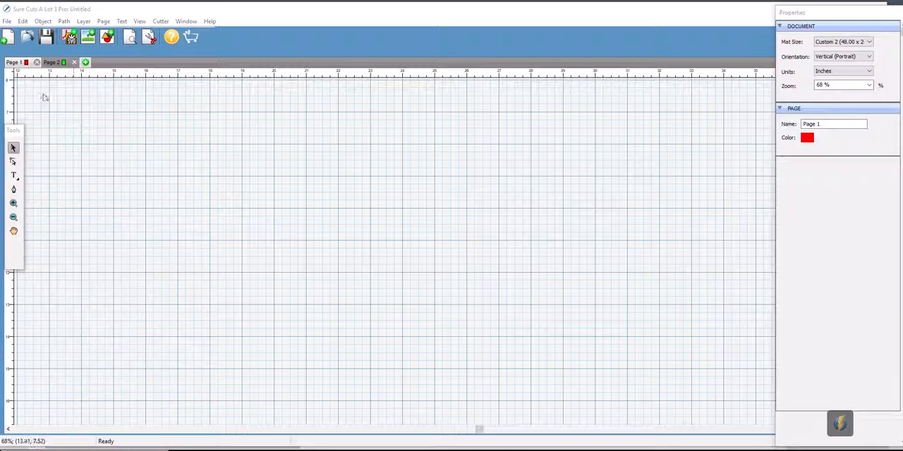
- Import Football 8 inch.eps from the Video Files folder and move it to about X 14.045, Y 7.909 inches on the mat
{"action": "left_click", "coordinate": [8, 22]}
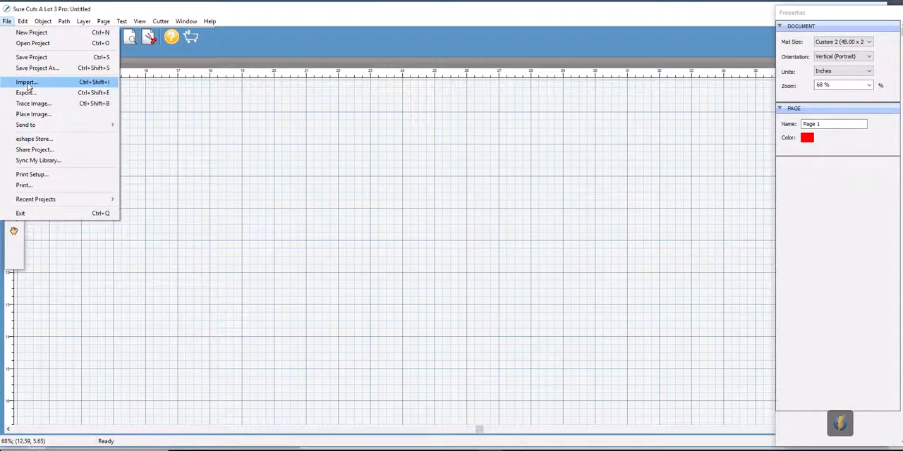
{"action": "left_click", "coordinate": [27, 84]}
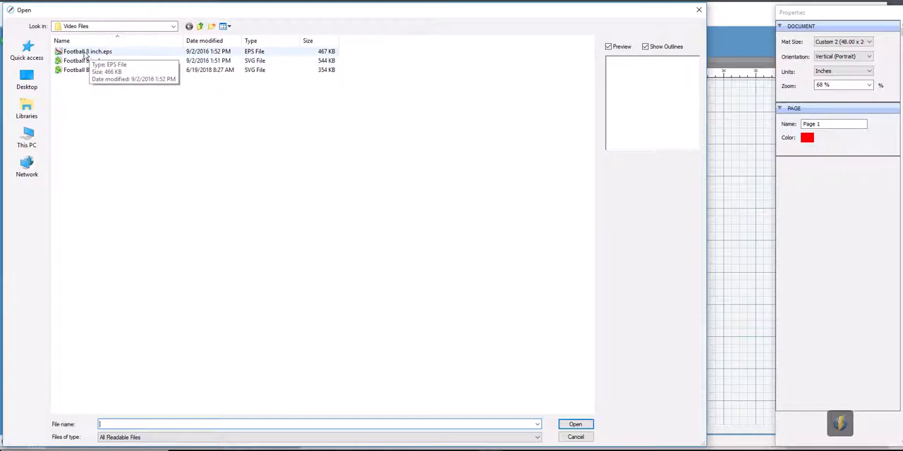
{"action": "left_click", "coordinate": [85, 55]}
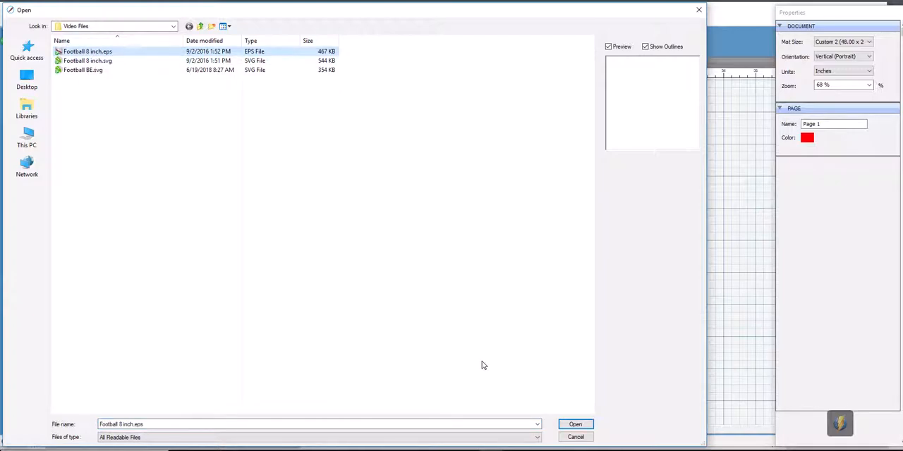
{"action": "left_click", "coordinate": [575, 425]}
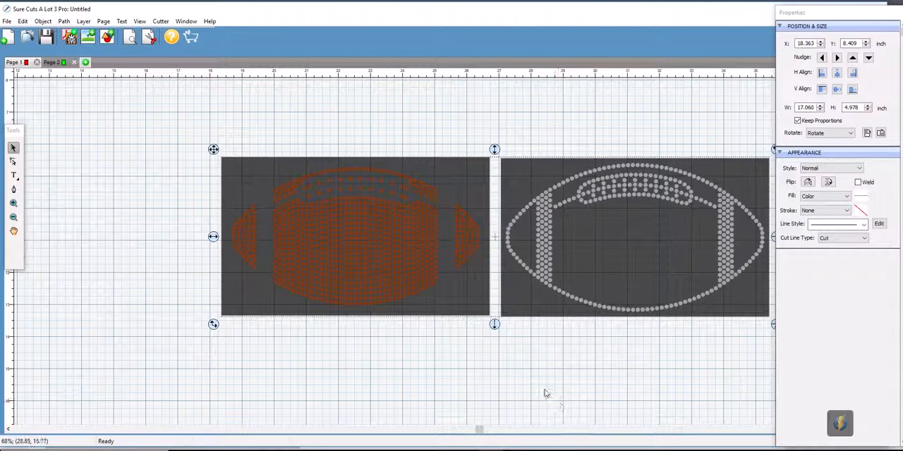
{"action": "left_click_drag", "start_coordinate": [494, 244], "coordinate": [356, 223]}
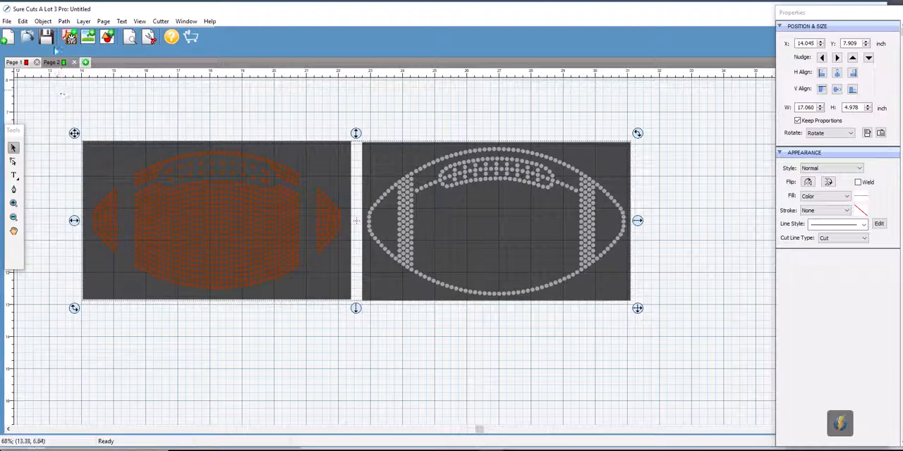
- Ungroup the imported football design
{"action": "left_click", "coordinate": [43, 22]}
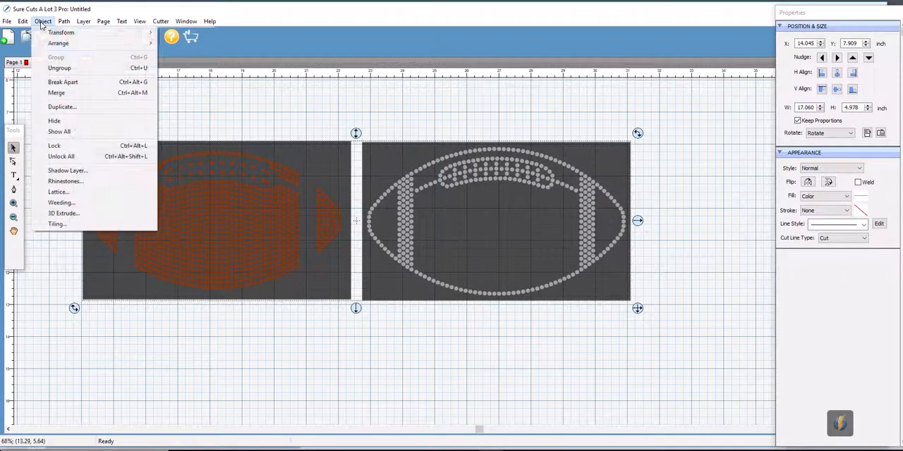
{"action": "left_click", "coordinate": [56, 69]}
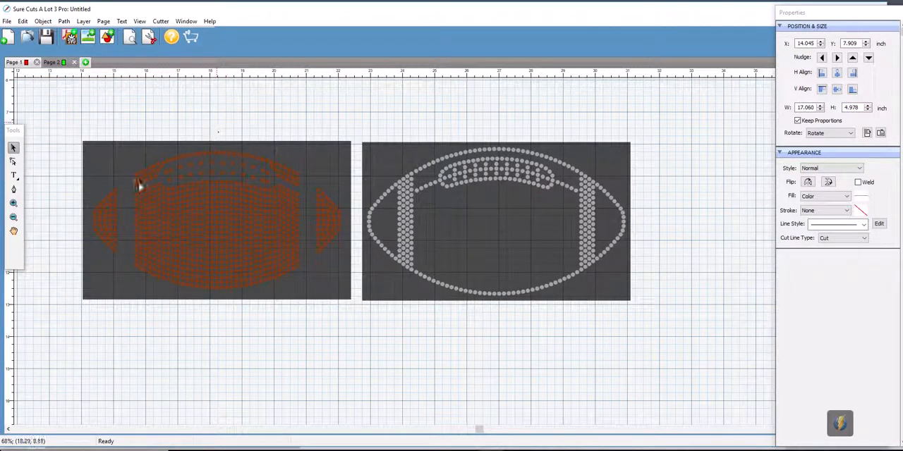
{"action": "left_click", "coordinate": [66, 145]}
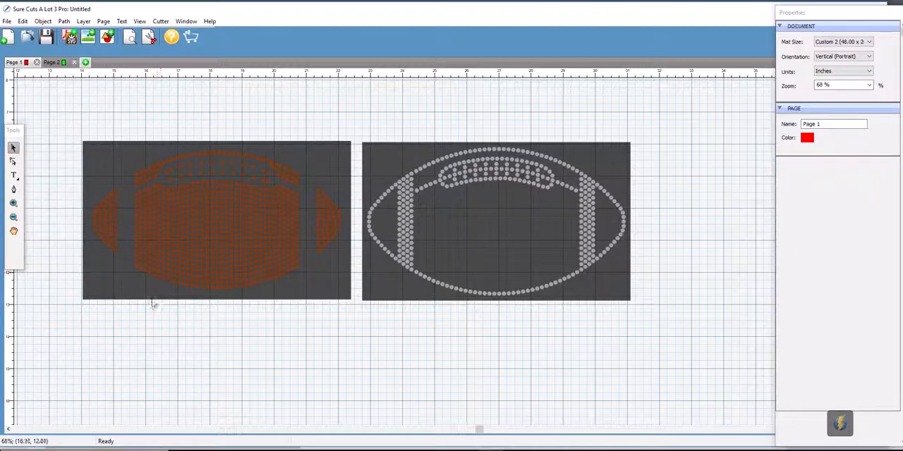
- Examine the ungrouped pieces by selecting each dark background rectangle, a single grey circle and a single brown circle
{"action": "left_click", "coordinate": [91, 299]}
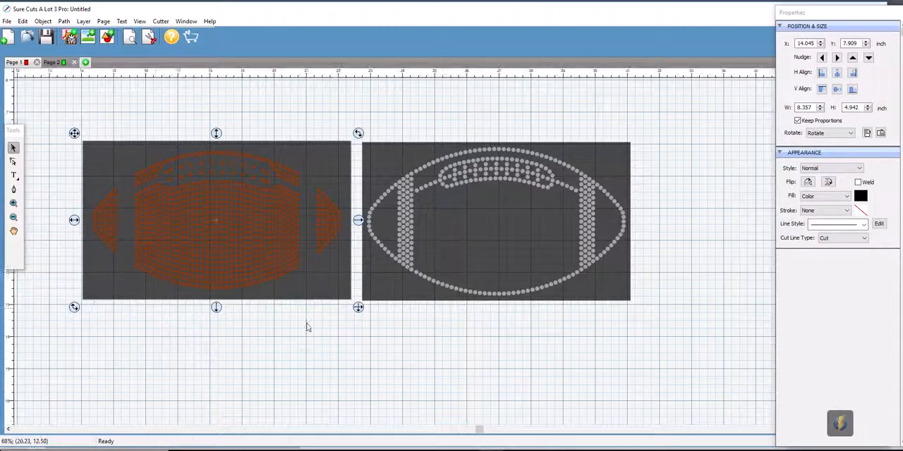
{"action": "left_click", "coordinate": [393, 351]}
{"action": "left_click", "coordinate": [385, 298]}
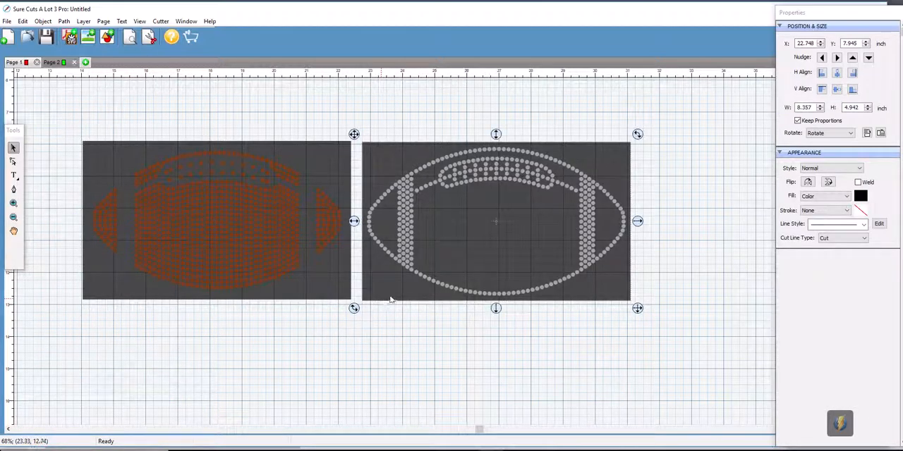
{"action": "left_click", "coordinate": [415, 326]}
{"action": "left_click", "coordinate": [407, 270]}
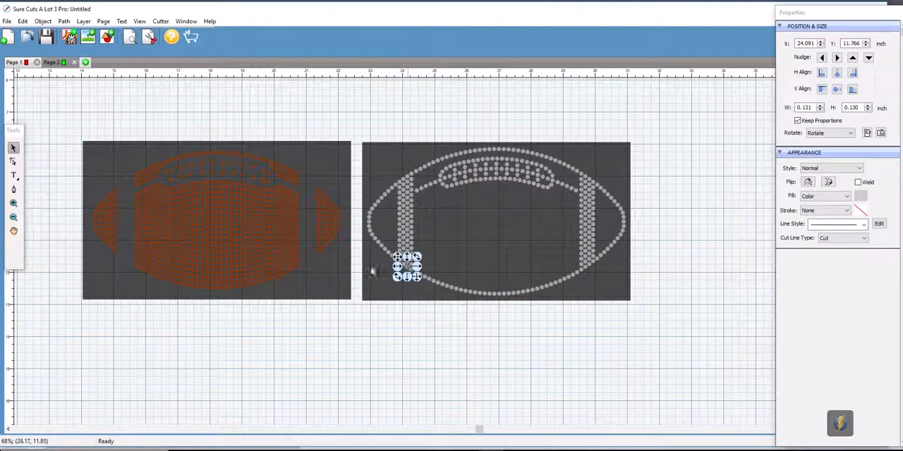
{"action": "left_click", "coordinate": [293, 269]}
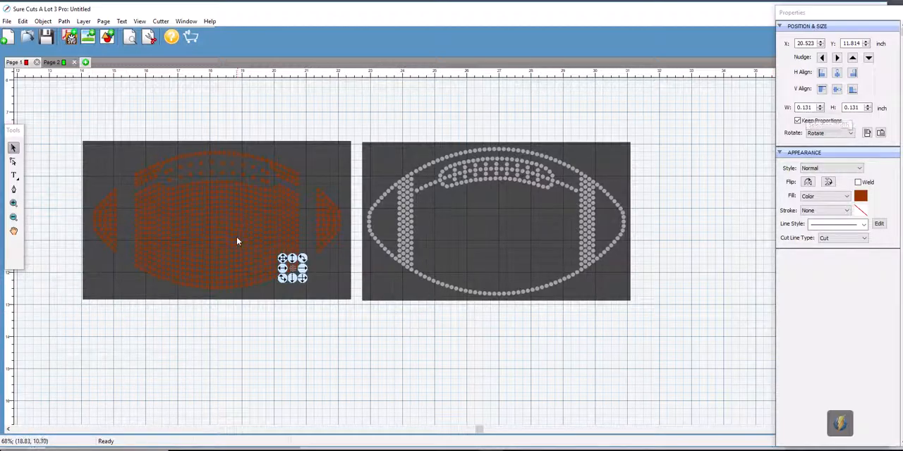
{"action": "left_click", "coordinate": [280, 350]}
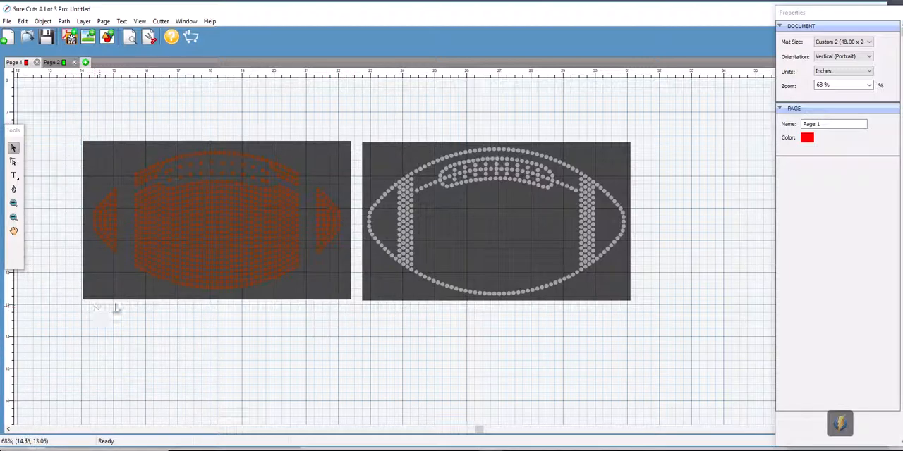
- Compare selecting each football template together with its background against selecting only its circles, checking the selection sizes
{"action": "left_click_drag", "start_coordinate": [67, 122], "coordinate": [360, 317]}
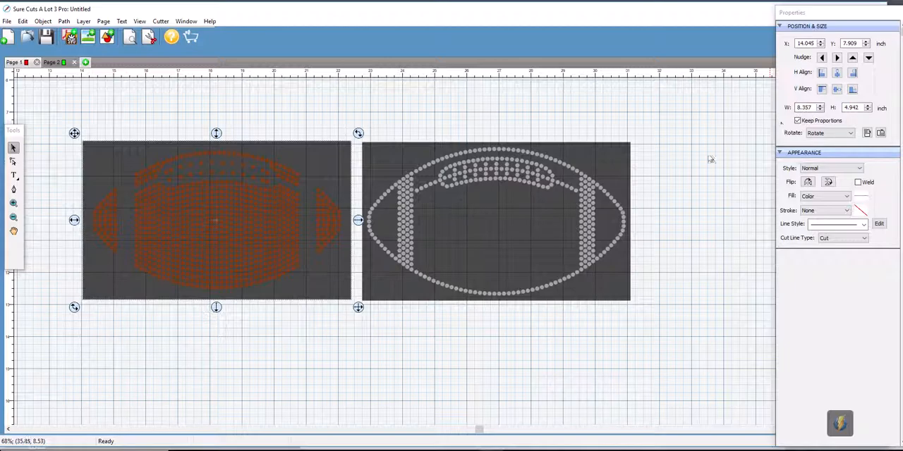
{"action": "left_click_drag", "start_coordinate": [676, 123], "coordinate": [358, 321]}
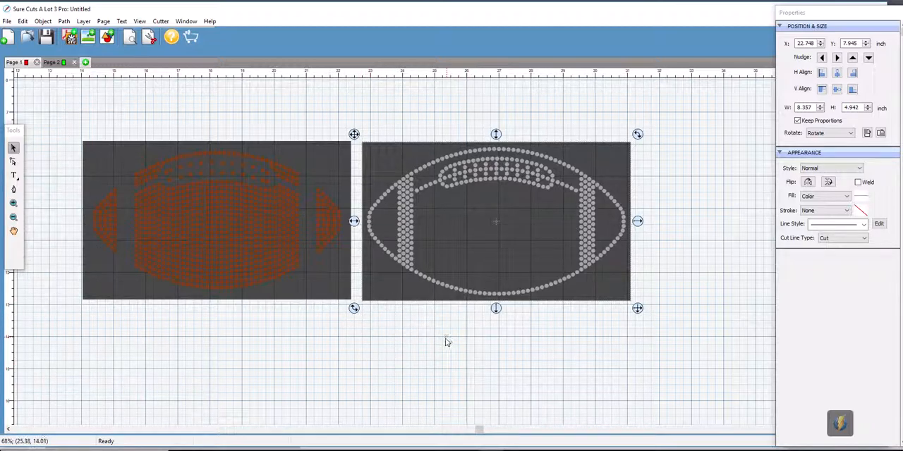
{"action": "left_click", "coordinate": [684, 287]}
{"action": "left_click_drag", "start_coordinate": [464, 302], "coordinate": [365, 321]}
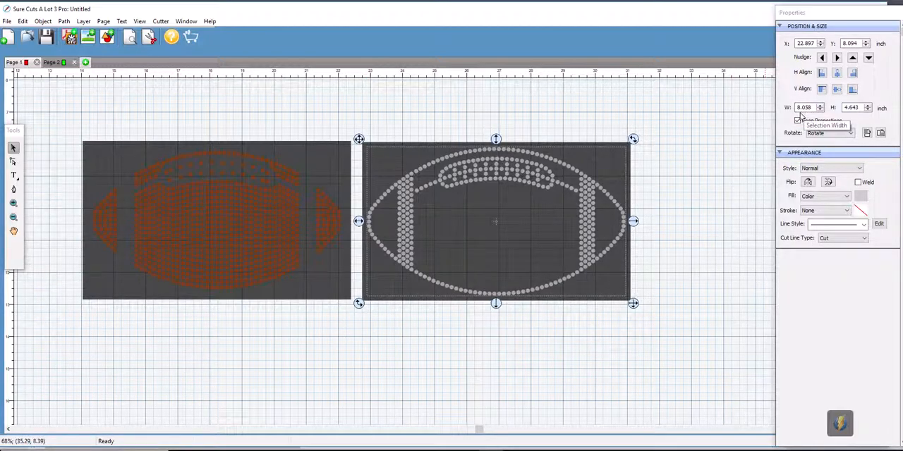
{"action": "left_click_drag", "start_coordinate": [71, 118], "coordinate": [342, 323]}
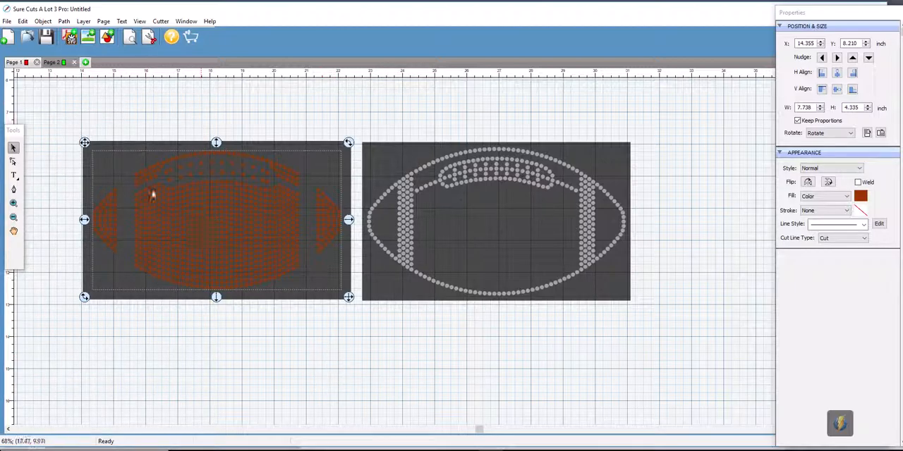
{"action": "left_click", "coordinate": [67, 148]}
- Merge all brown circles of the football into one object, leaving the dark background rectangle out of the selection
{"action": "left_click_drag", "start_coordinate": [65, 121], "coordinate": [342, 319]}
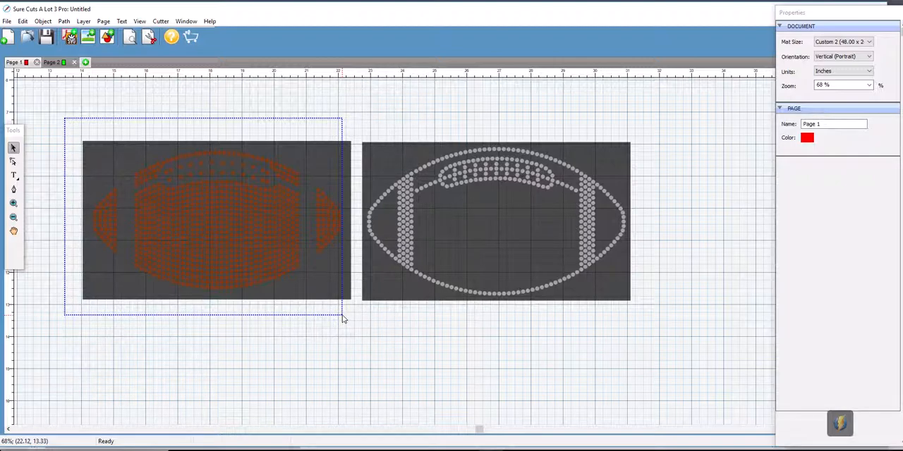
{"action": "left_click_drag", "start_coordinate": [342, 319], "coordinate": [355, 319]}
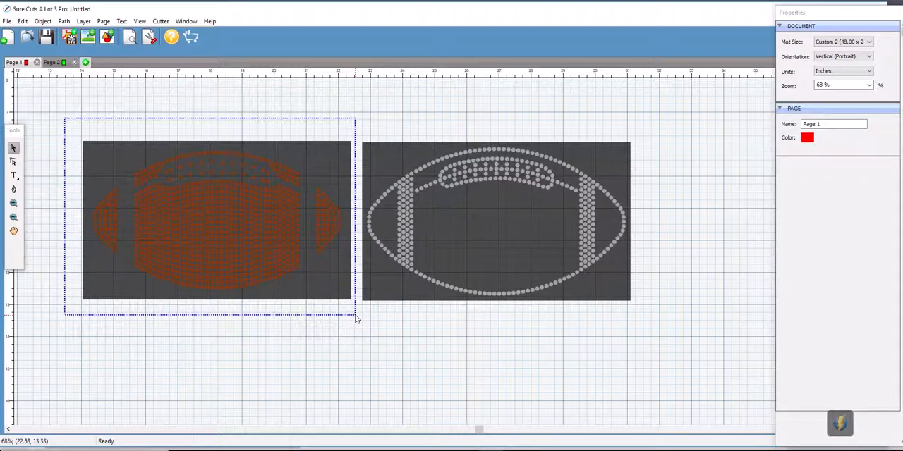
{"action": "left_click_drag", "start_coordinate": [355, 319], "coordinate": [344, 318]}
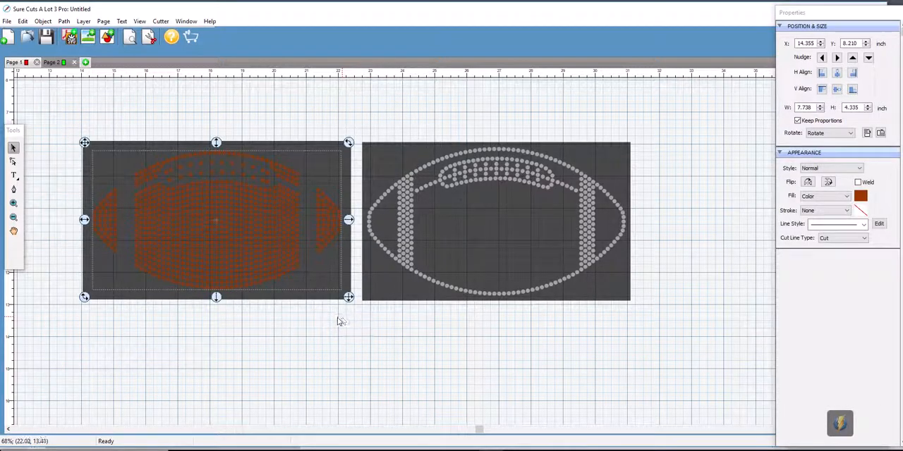
{"action": "left_click", "coordinate": [43, 21]}
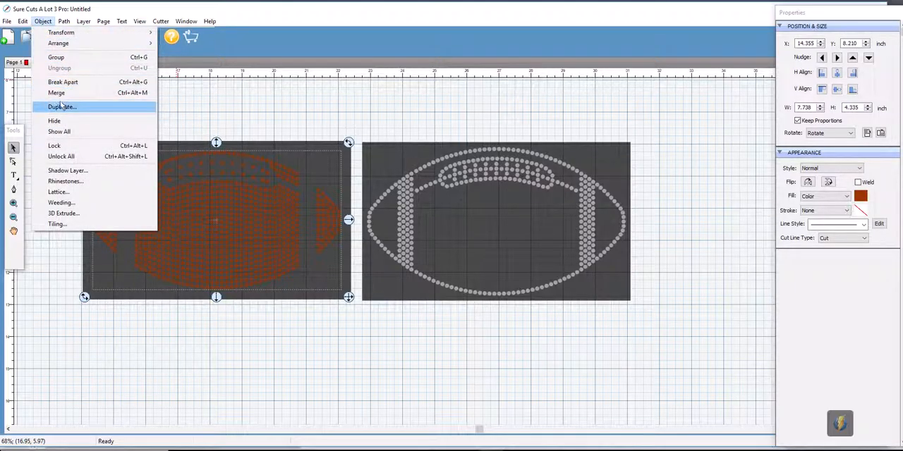
{"action": "left_click", "coordinate": [57, 93]}
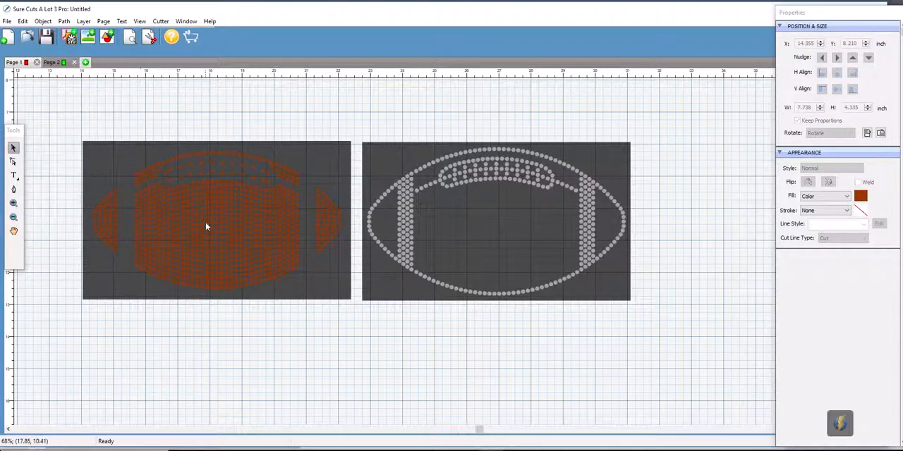
{"action": "left_click", "coordinate": [194, 346]}
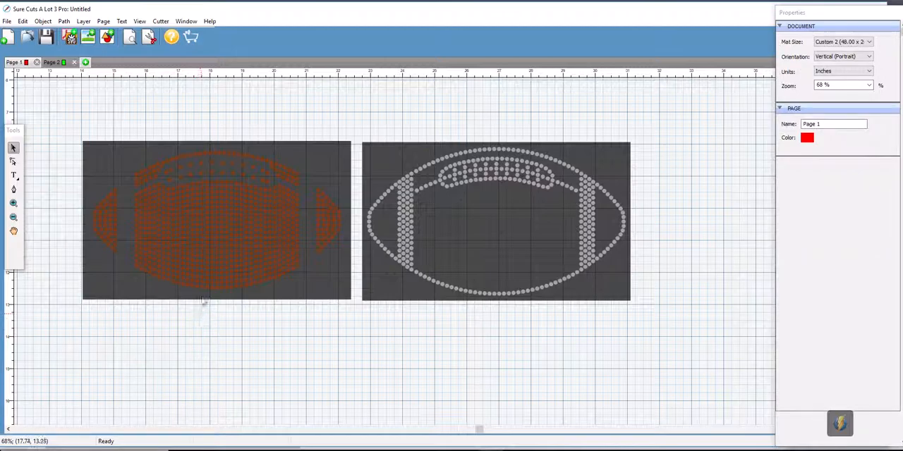
- Check the brown circles by selecting them separately from their dark background
{"action": "left_click", "coordinate": [87, 303]}
{"action": "left_click", "coordinate": [152, 347]}
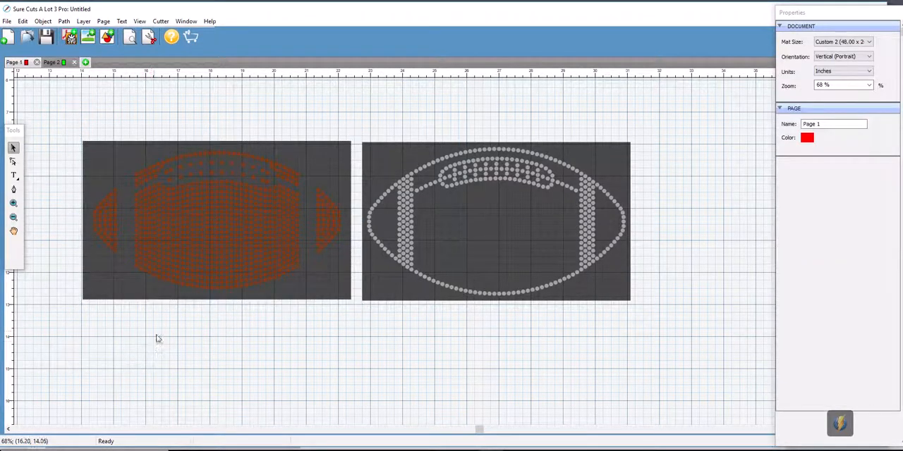
{"action": "left_click", "coordinate": [206, 280]}
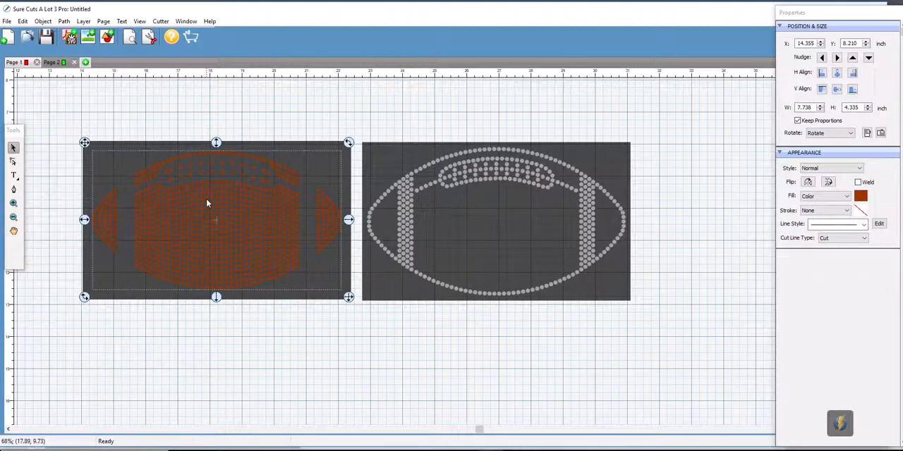
{"action": "left_click", "coordinate": [580, 308]}
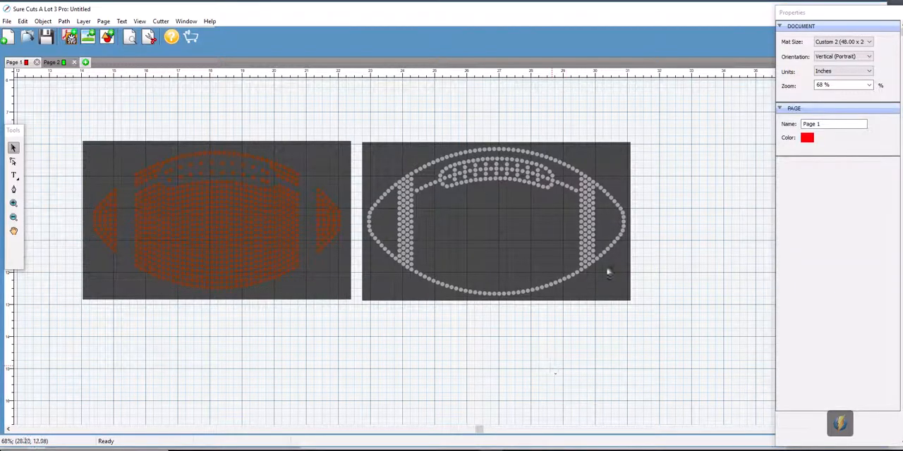
- Merge all grey circles of the football outline into one object, excluding the dark background rectangle
{"action": "left_click_drag", "start_coordinate": [682, 117], "coordinate": [366, 319]}
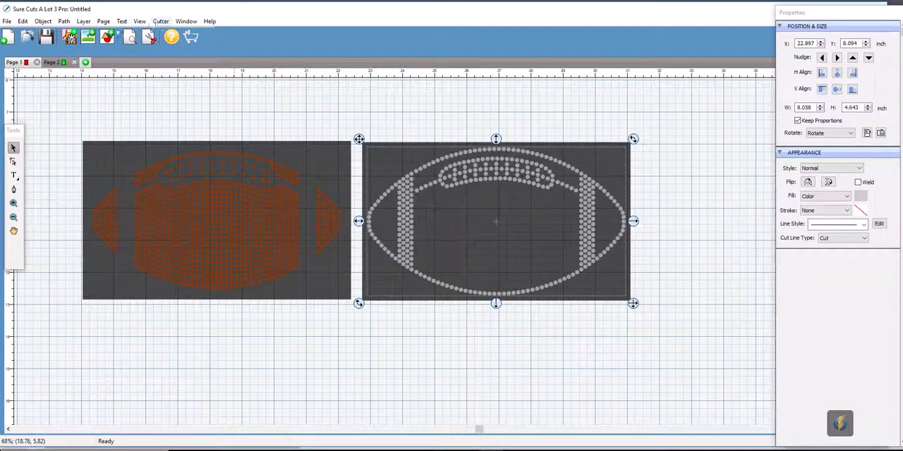
{"action": "left_click", "coordinate": [43, 21]}
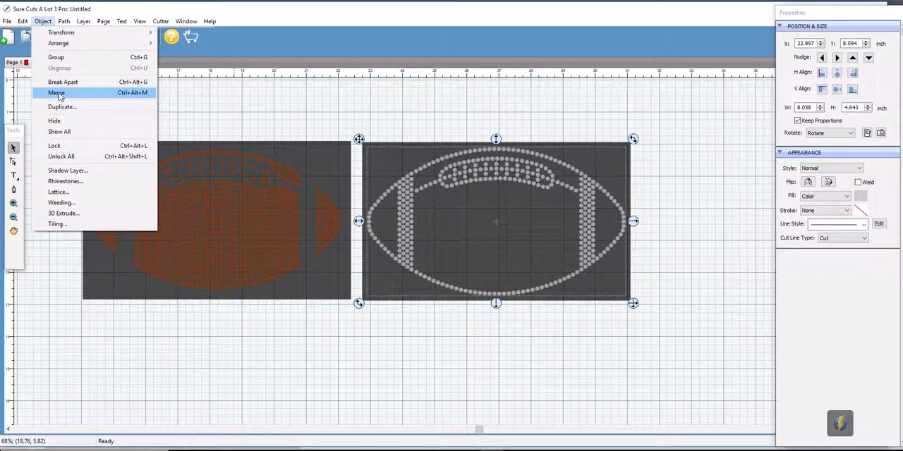
{"action": "left_click", "coordinate": [59, 95]}
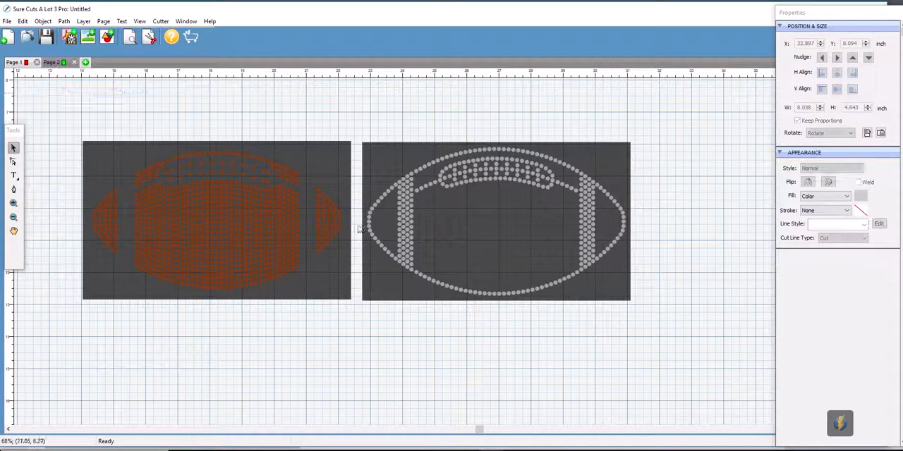
{"action": "left_click", "coordinate": [629, 366]}
- Check the grey circles and their dark background rectangle by selecting each one separately
{"action": "left_click", "coordinate": [591, 259]}
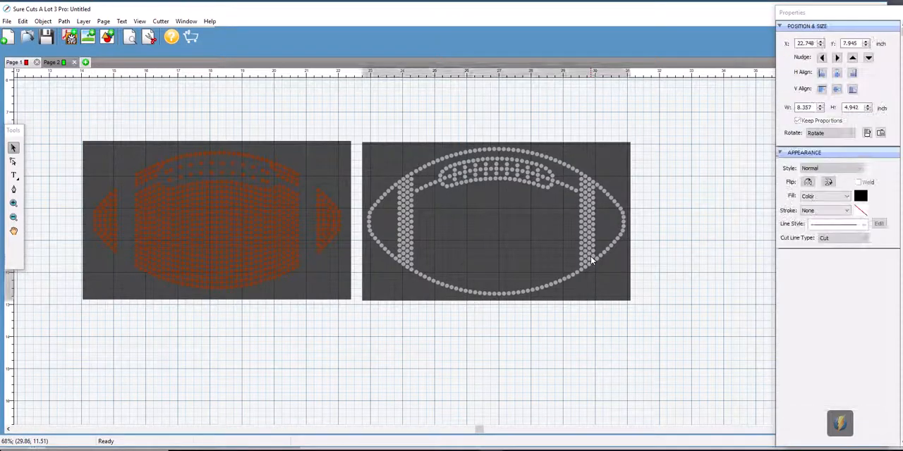
{"action": "left_click", "coordinate": [664, 295]}
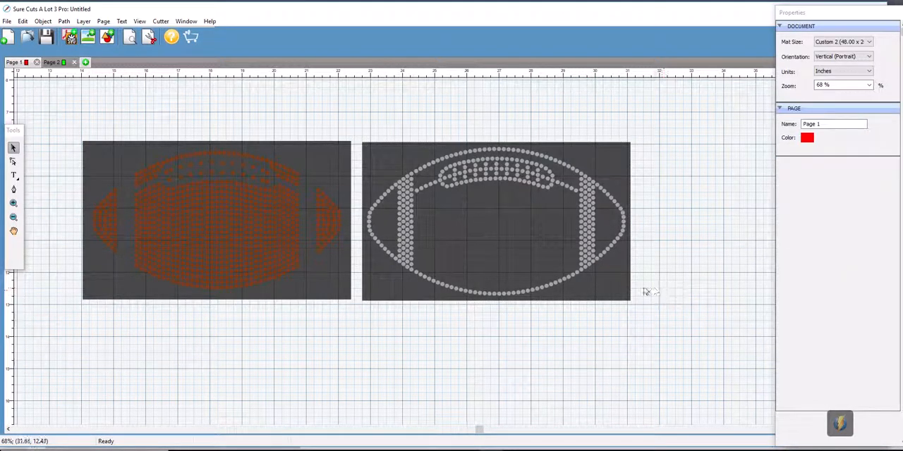
{"action": "left_click", "coordinate": [591, 267]}
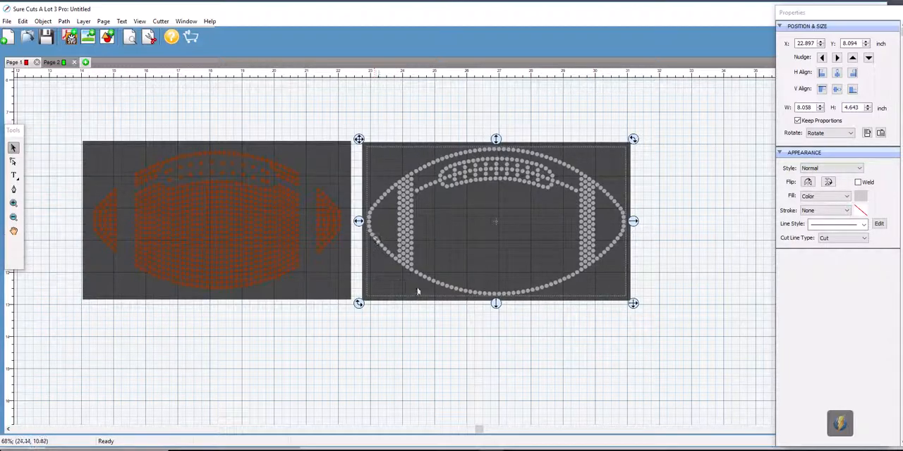
{"action": "left_click", "coordinate": [675, 282]}
{"action": "left_click", "coordinate": [619, 299]}
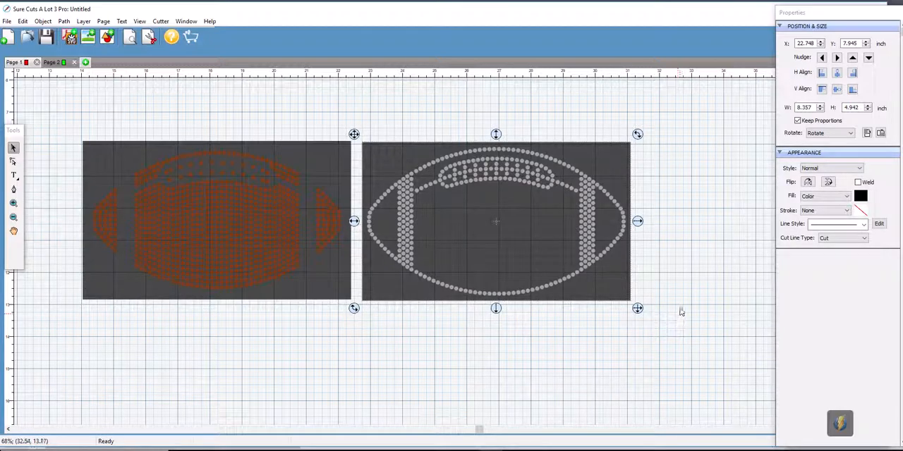
{"action": "left_click", "coordinate": [682, 312]}
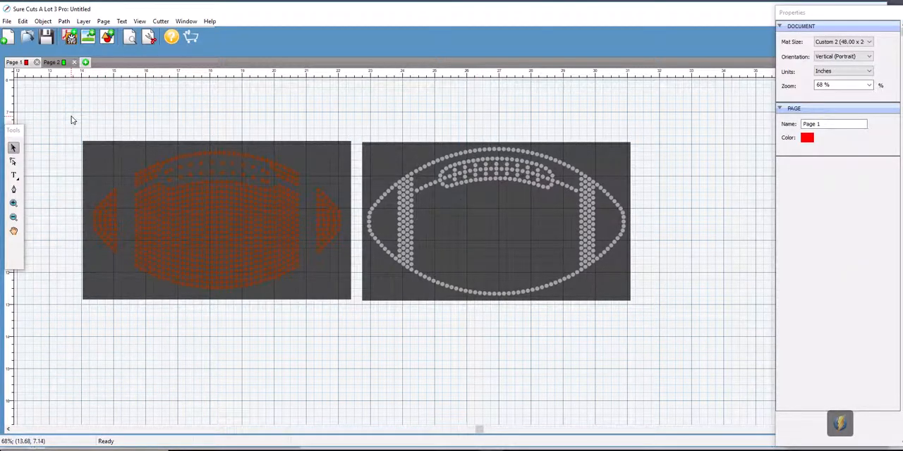
- Export the design as a Scalable Vector File named Football SCAL in the Video Files folder, at 72 DPI without registration marks
{"action": "left_click", "coordinate": [6, 21]}
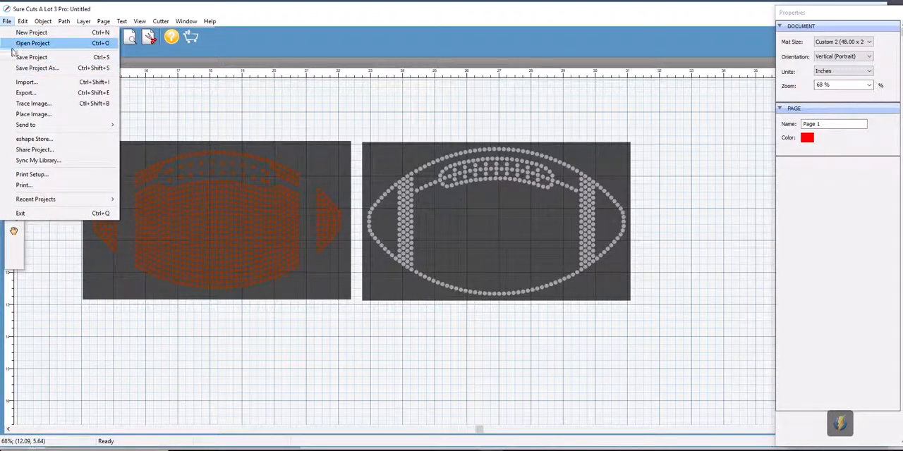
{"action": "left_click", "coordinate": [21, 94]}
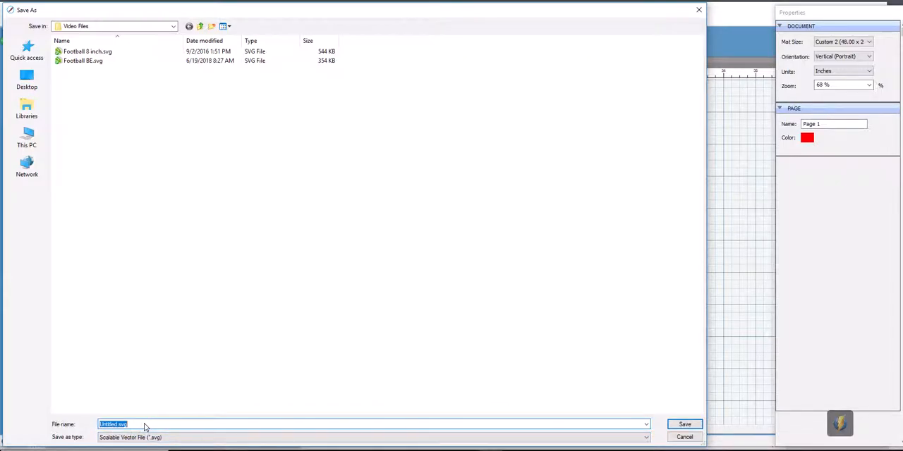
{"action": "type", "text": "Foo"}
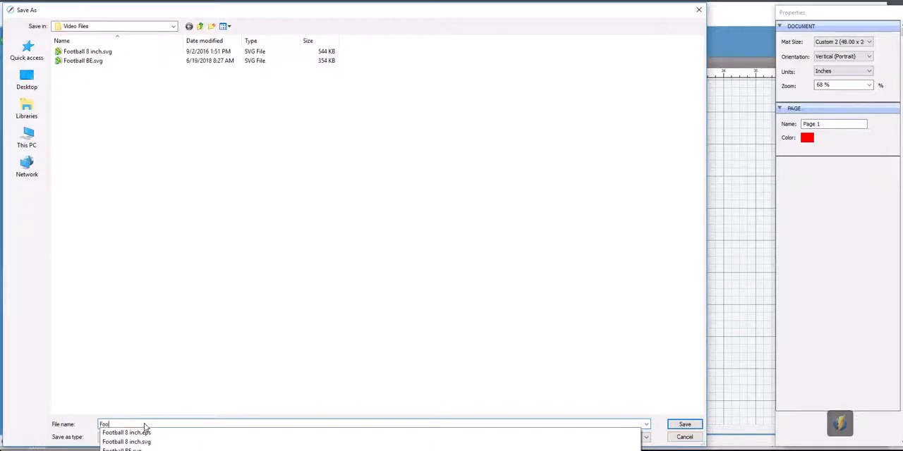
{"action": "type", "text": "tball SCAL"}
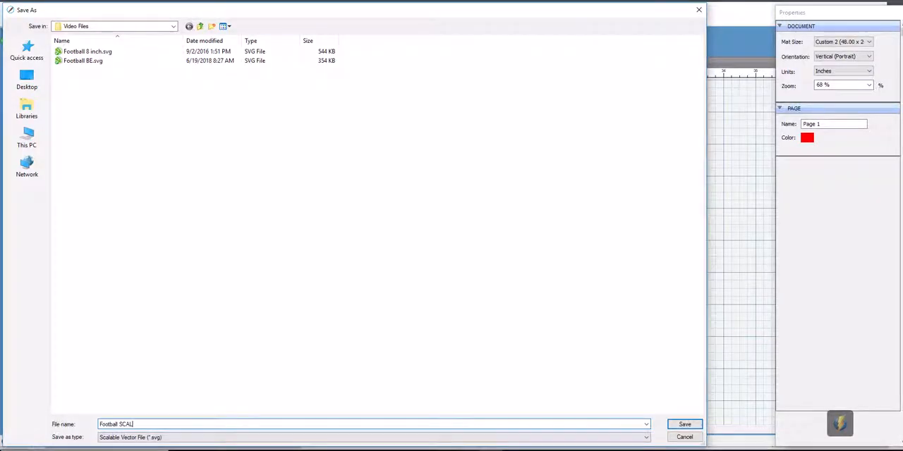
{"action": "left_click", "coordinate": [685, 424]}
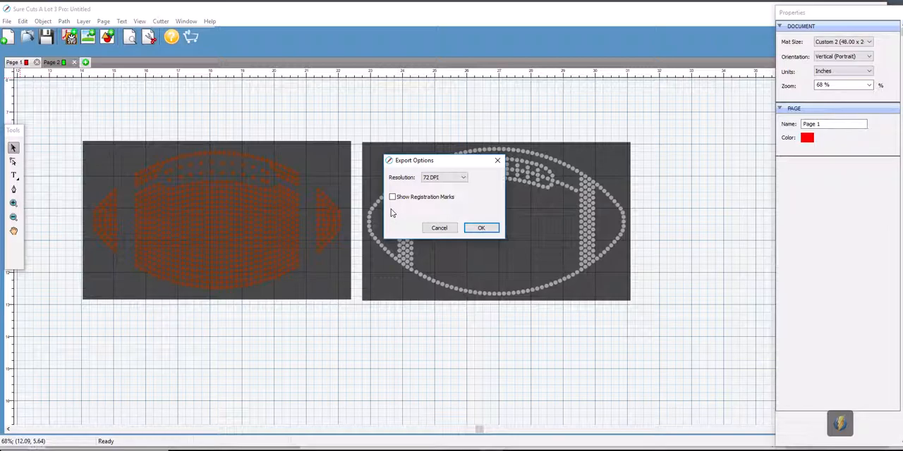
{"action": "left_click", "coordinate": [462, 179]}
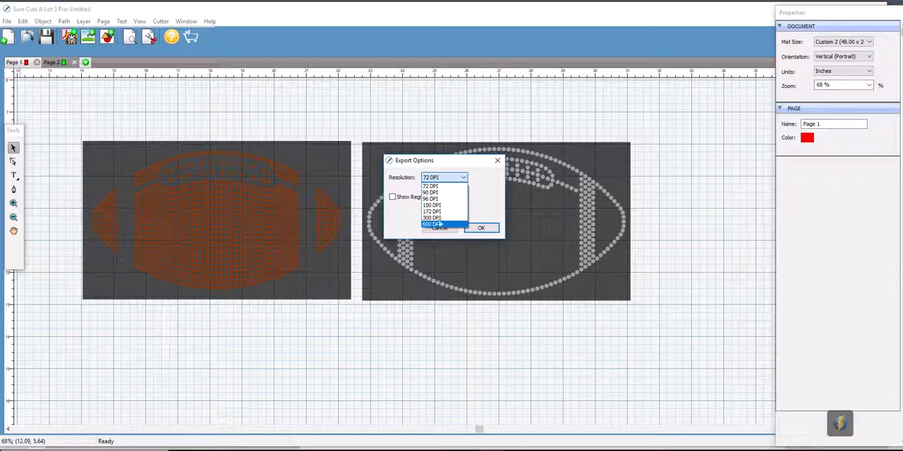
{"action": "left_click", "coordinate": [431, 186]}
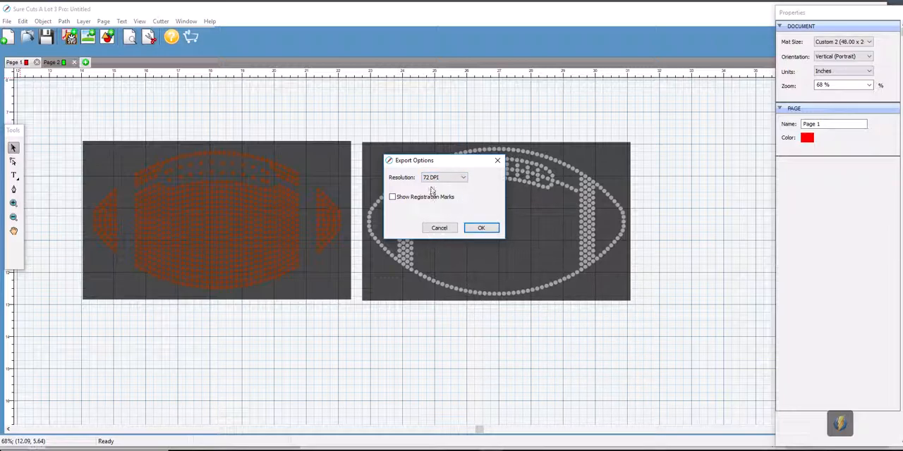
{"action": "left_click", "coordinate": [480, 230]}
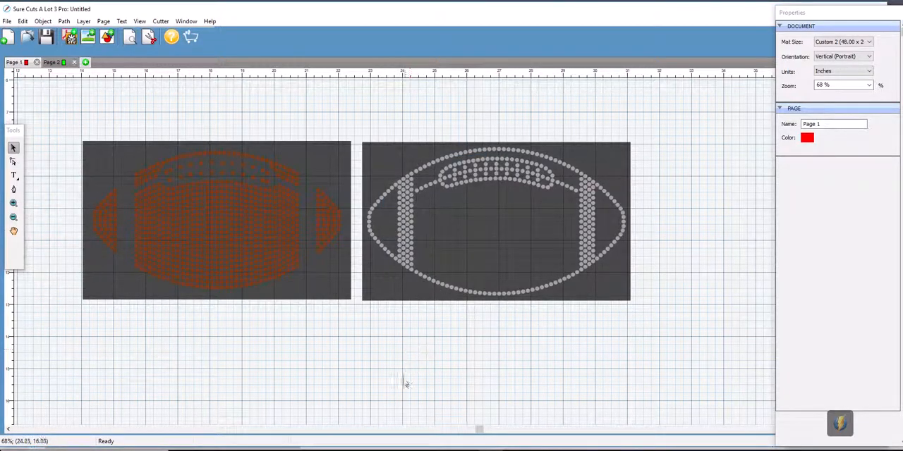
- Switch to Cricut Design Space, upload Football SCAL.svg and save it under the image name Football SCAL
{"action": "left_click", "coordinate": [515, 449]}
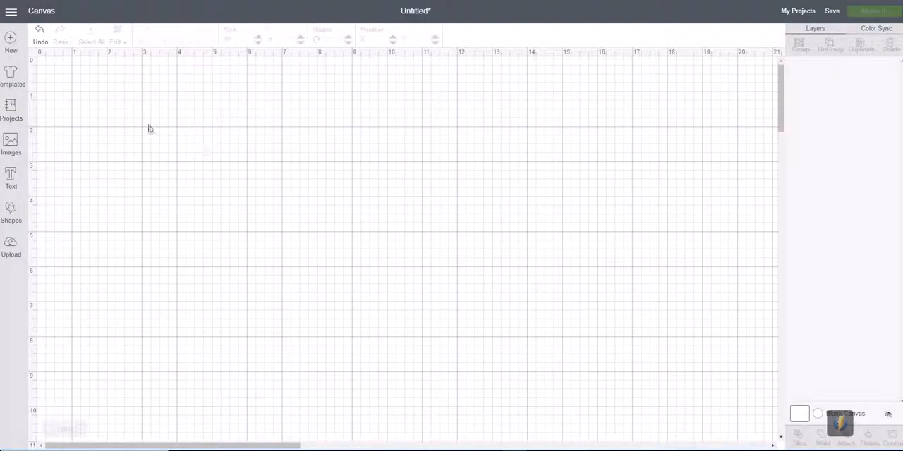
{"action": "left_click", "coordinate": [10, 246]}
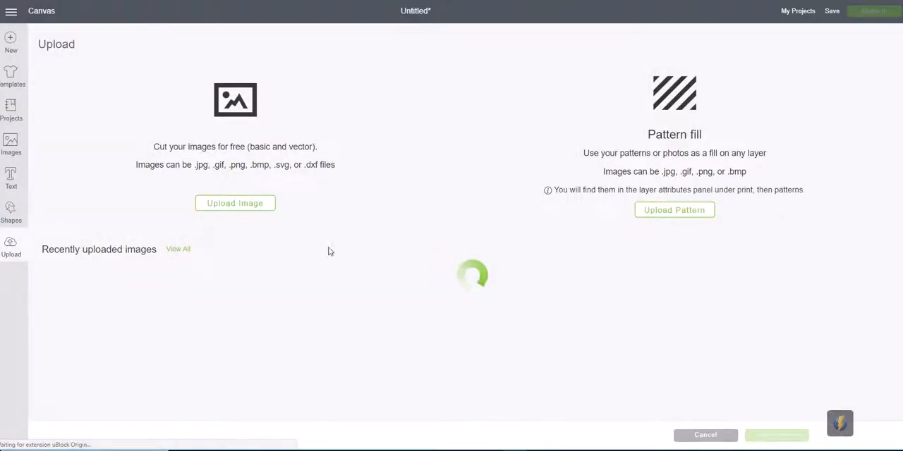
{"action": "left_click", "coordinate": [254, 207]}
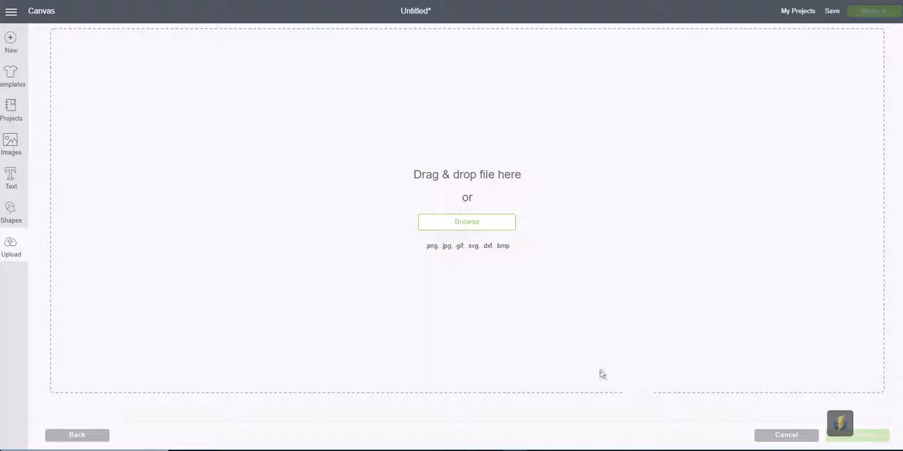
{"action": "left_click", "coordinate": [477, 224]}
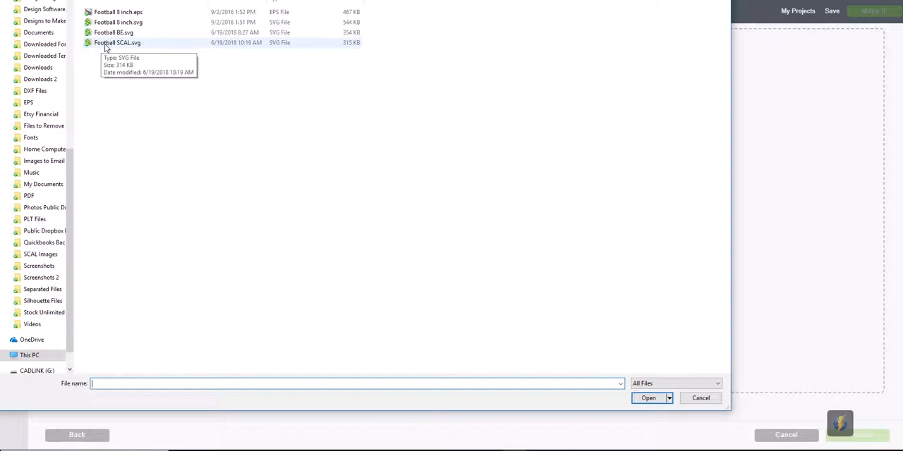
{"action": "left_click", "coordinate": [106, 44]}
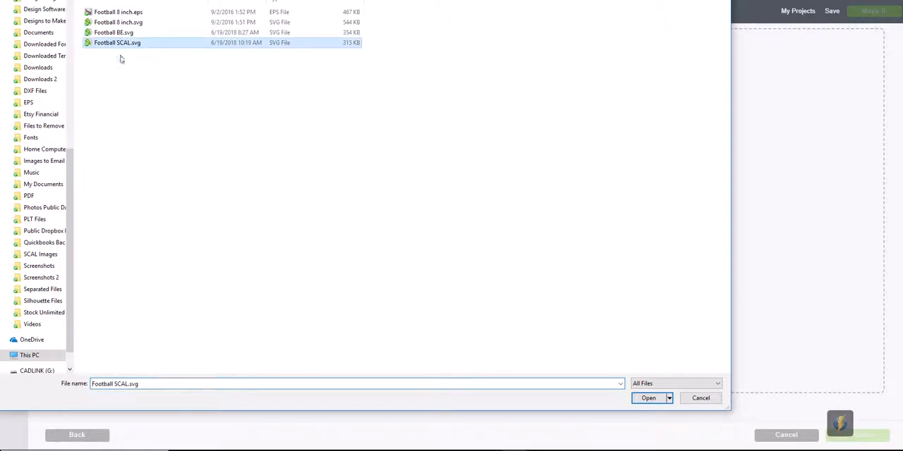
{"action": "left_click", "coordinate": [649, 399]}
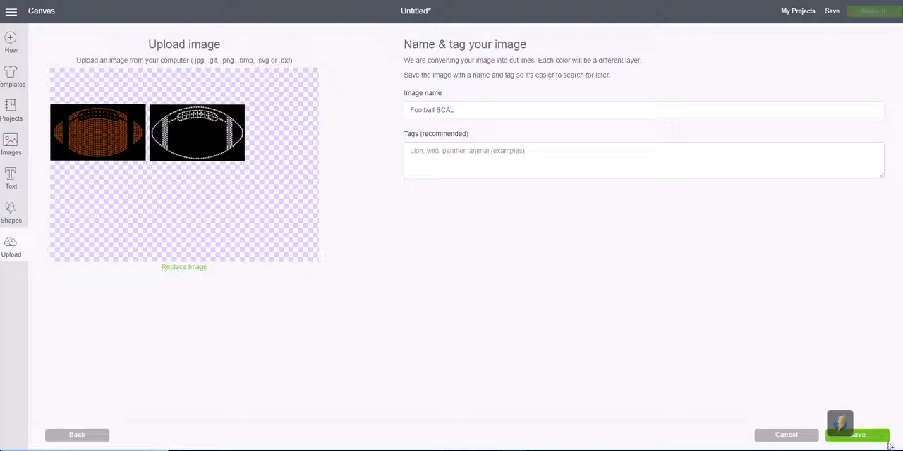
{"action": "left_click", "coordinate": [873, 438]}
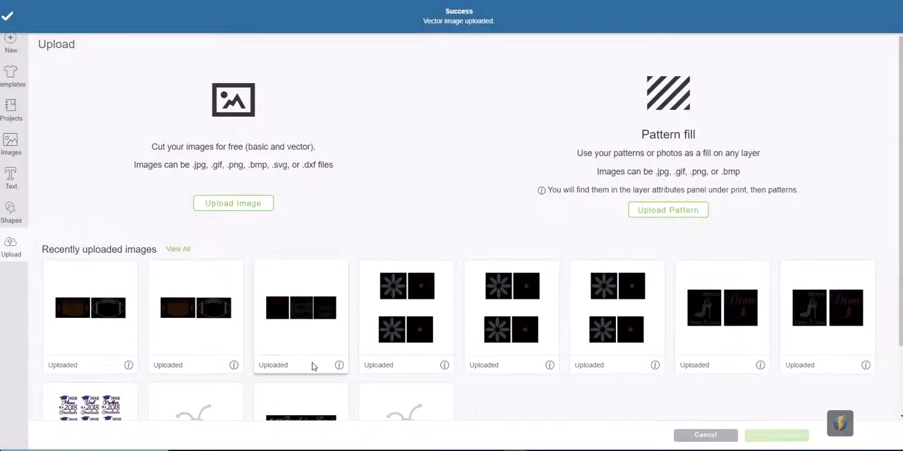
- Insert the uploaded Football SCAL image, placed at about X 2.569 and Y 2.111, and ungroup it into separate layers
{"action": "left_click", "coordinate": [82, 312]}
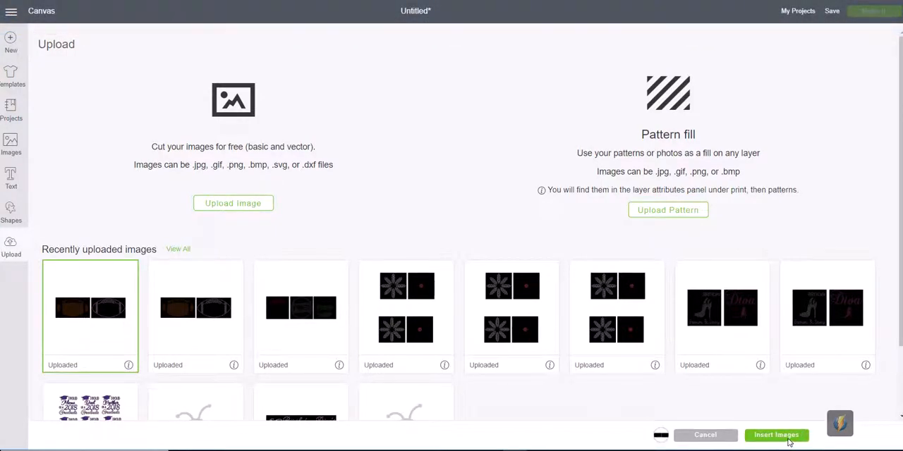
{"action": "left_click", "coordinate": [776, 435]}
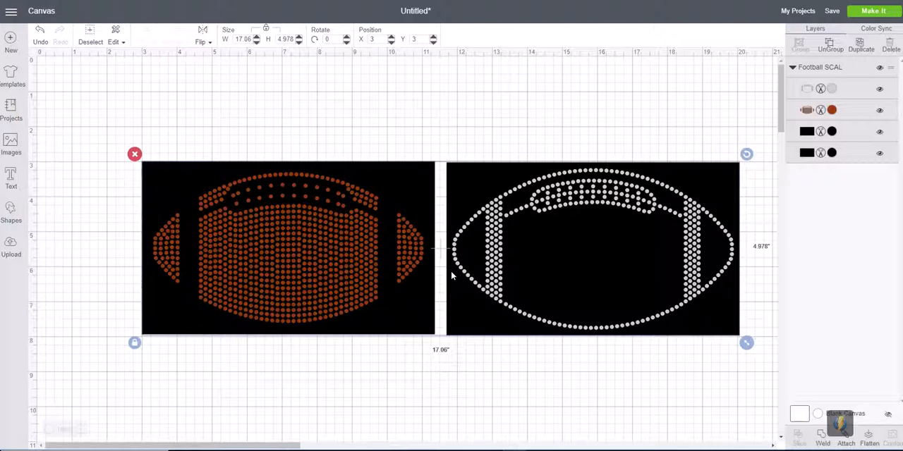
{"action": "left_click_drag", "start_coordinate": [570, 202], "coordinate": [547, 169]}
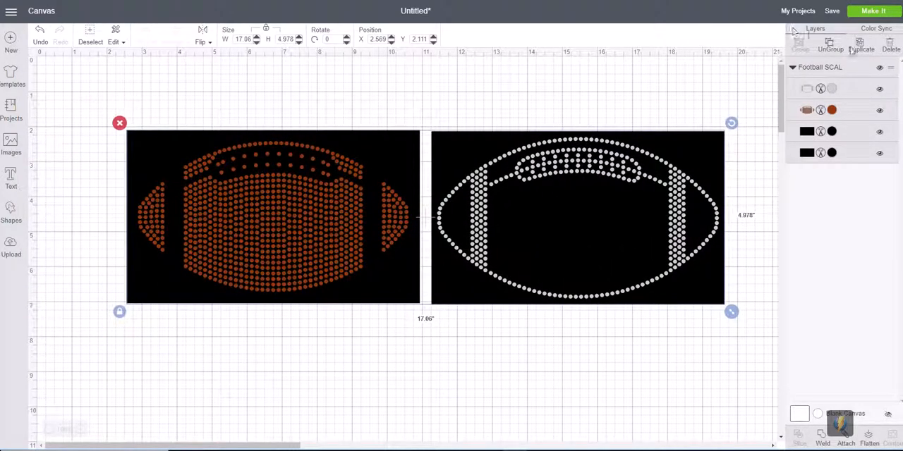
{"action": "left_click", "coordinate": [830, 47]}
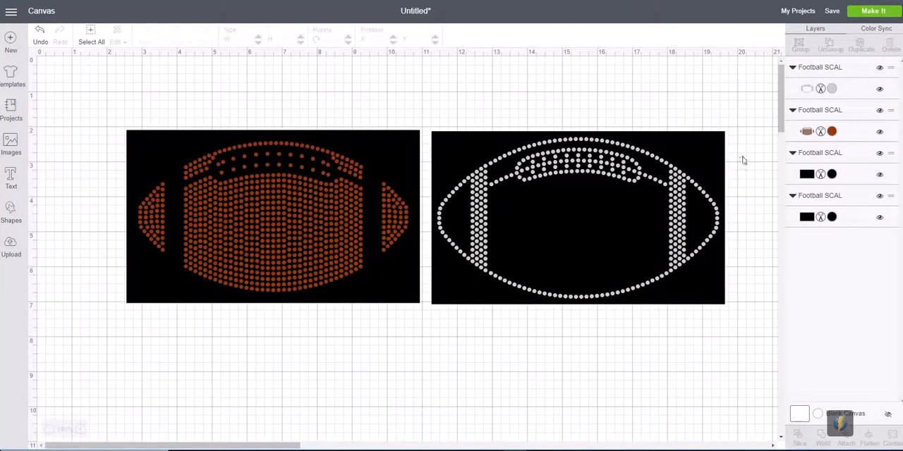
- Check that the brown circles and their black background rectangle are separate by selecting each one on its own
{"action": "left_click", "coordinate": [381, 295]}
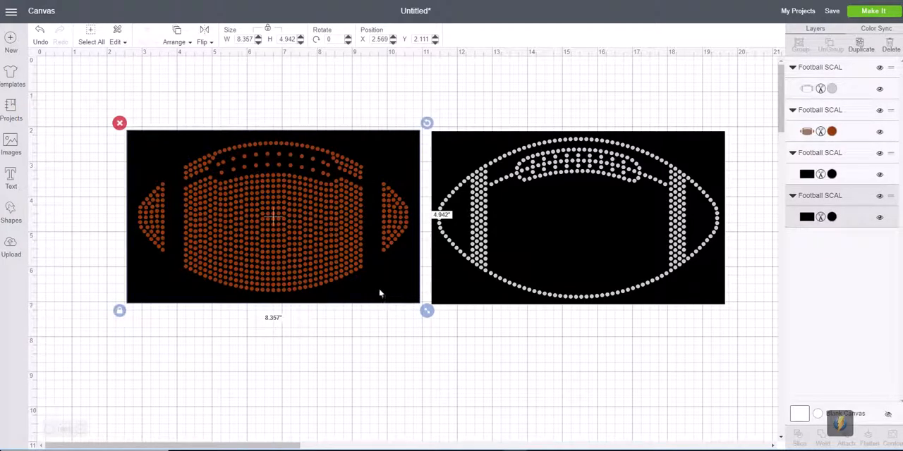
{"action": "left_click", "coordinate": [333, 273]}
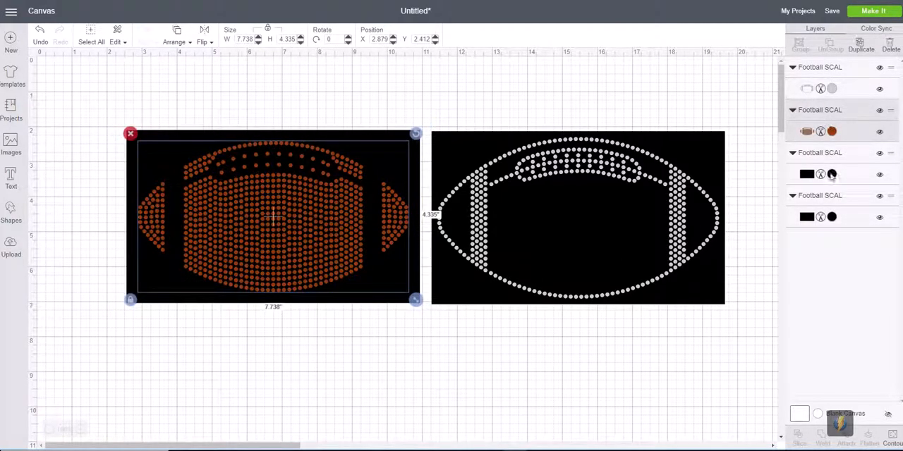
{"action": "left_click", "coordinate": [369, 373]}
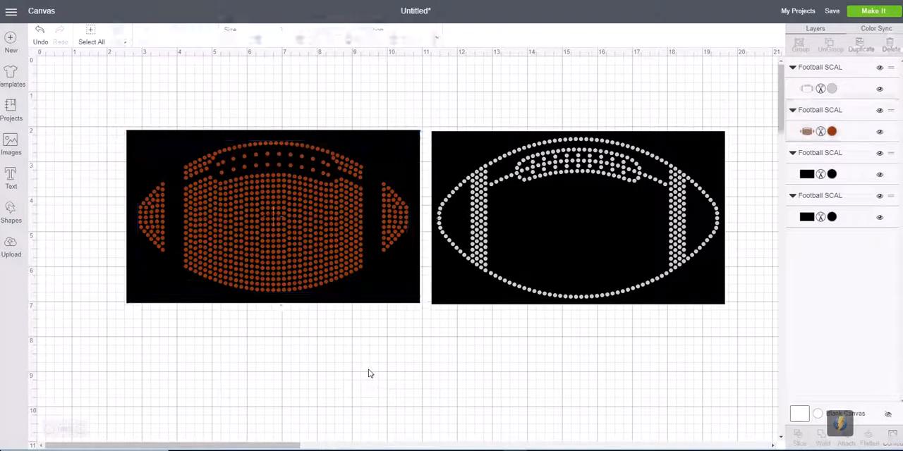
{"action": "left_click", "coordinate": [321, 274]}
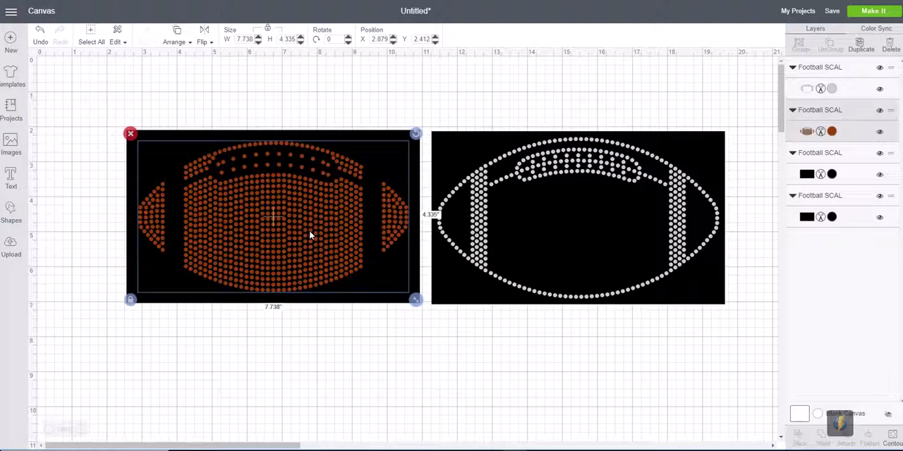
{"action": "left_click", "coordinate": [365, 363]}
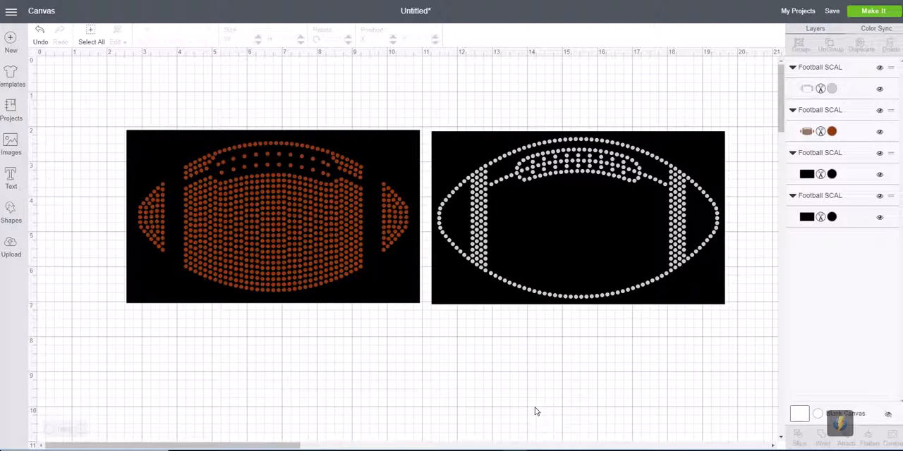
- Check the overall size of the brown football and of the grey football, each selected together with its black background
{"action": "left_click_drag", "start_coordinate": [114, 111], "coordinate": [427, 327]}
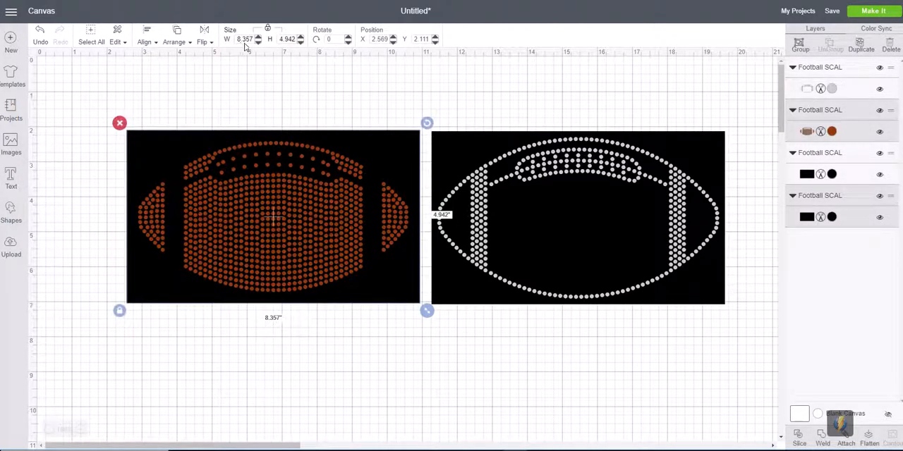
{"action": "left_click_drag", "start_coordinate": [753, 121], "coordinate": [423, 326]}
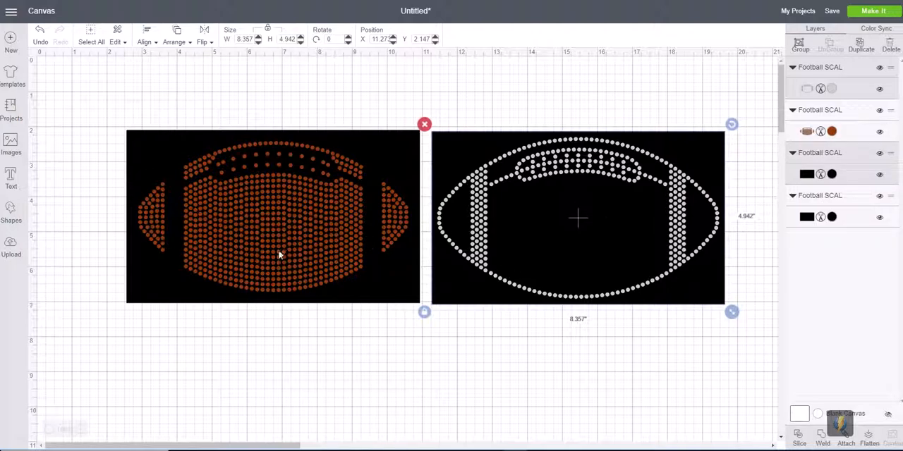
{"action": "left_click", "coordinate": [322, 384]}
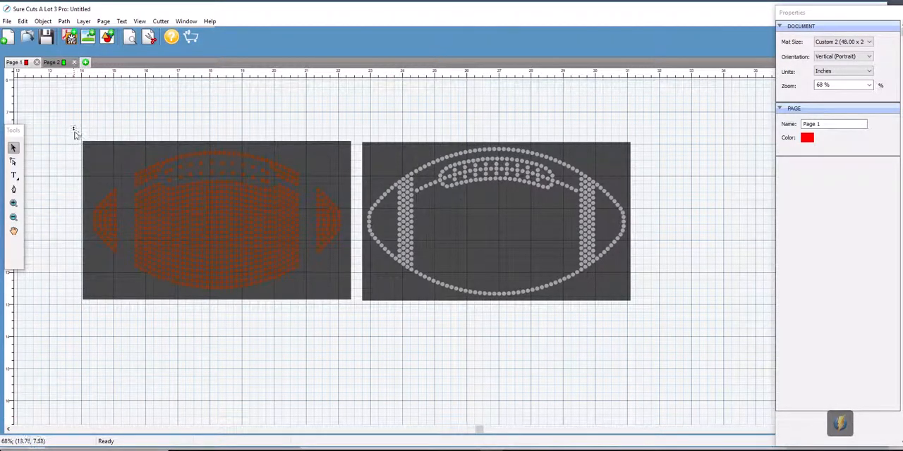
- Compare the size of the brown football with its background in Sure Cuts A Lot against the same selection in Cricut Design Space
{"action": "left_click_drag", "start_coordinate": [74, 133], "coordinate": [358, 331]}
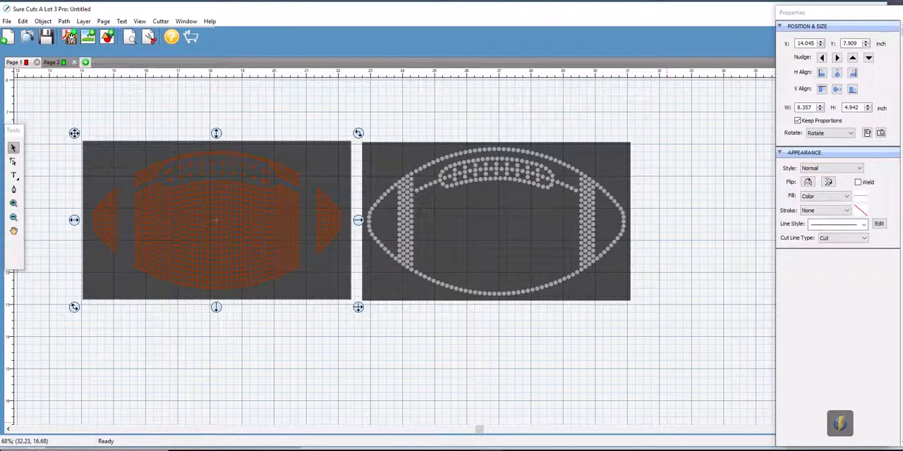
{"action": "left_click", "coordinate": [513, 448]}
{"action": "left_click_drag", "start_coordinate": [88, 105], "coordinate": [427, 341]}
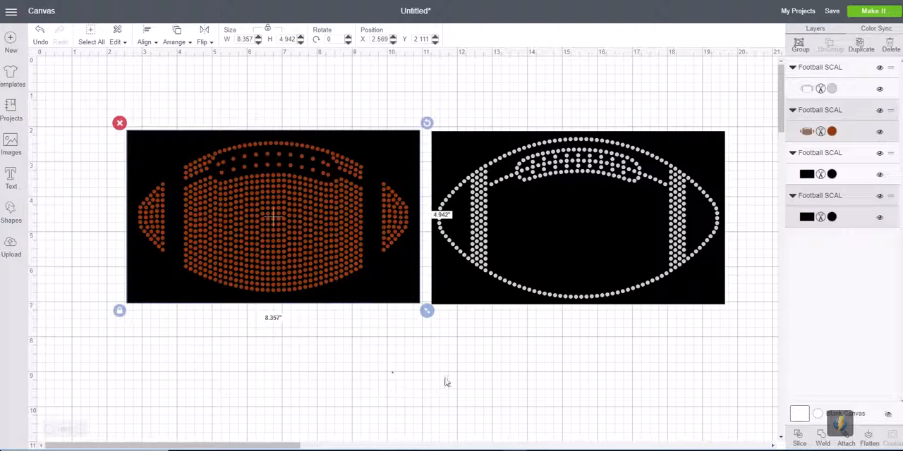
{"action": "left_click", "coordinate": [518, 374]}
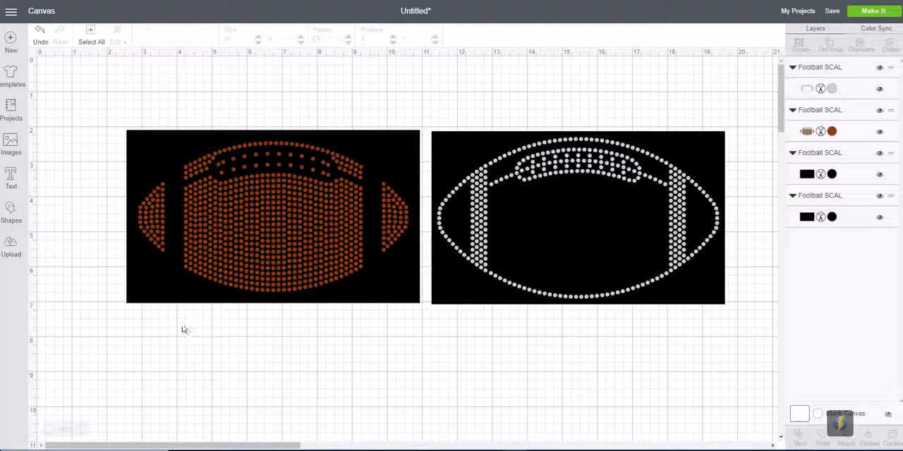
- Delete the black background rectangles behind the brown football circles and the grey football circles
{"action": "left_click", "coordinate": [129, 303]}
{"action": "key", "text": "Delete"}
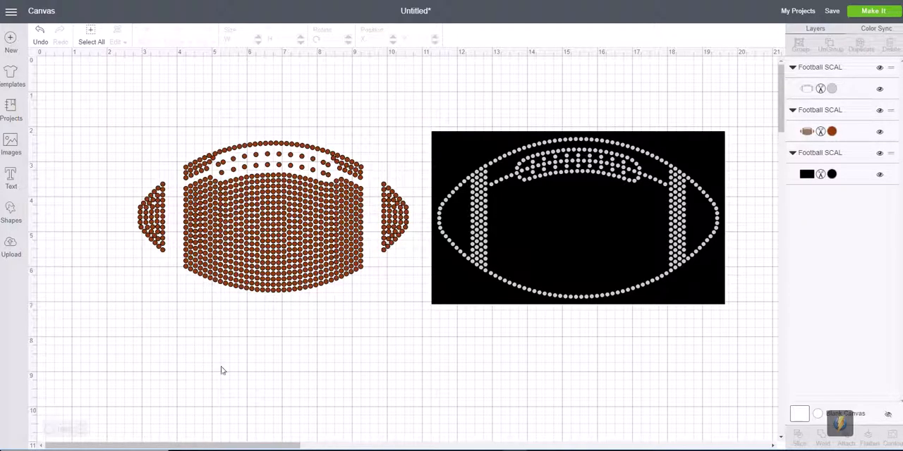
{"action": "left_click", "coordinate": [433, 303]}
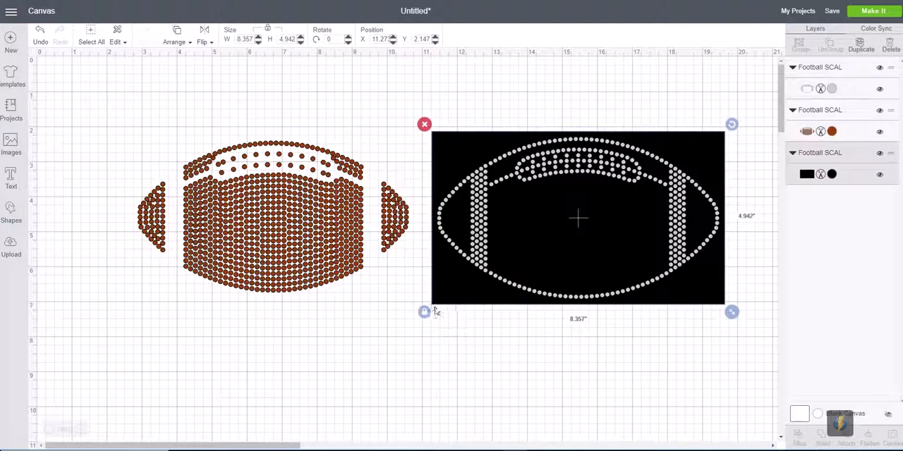
{"action": "key", "text": "Delete"}
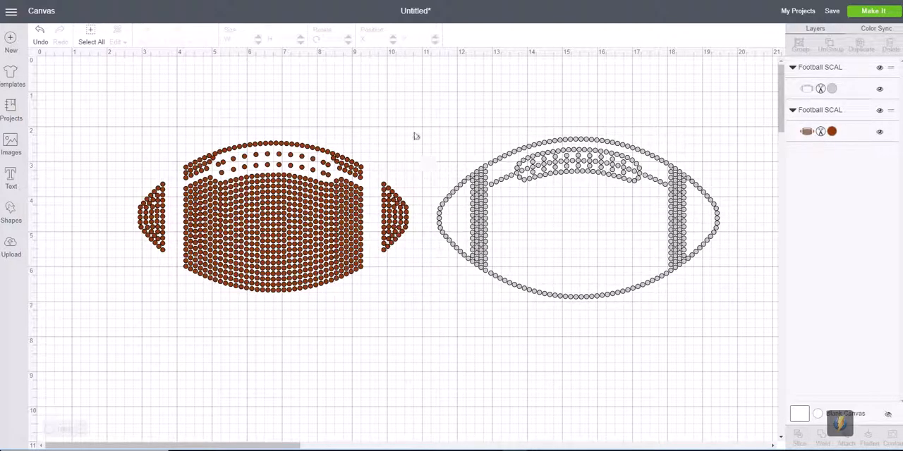